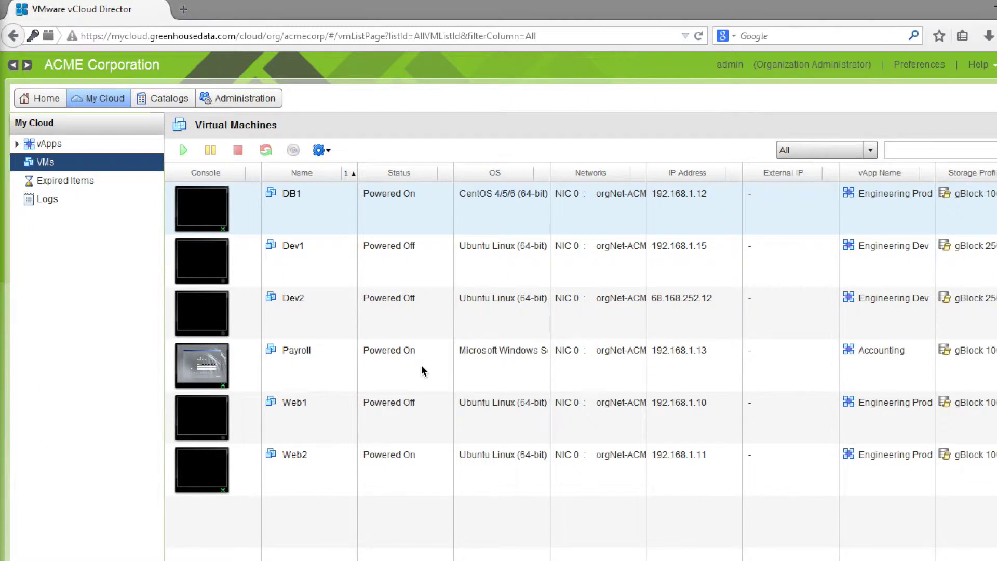
- Start the VMware Tools installation on the DB1 VM from its Actions menu
right_click(436, 217)
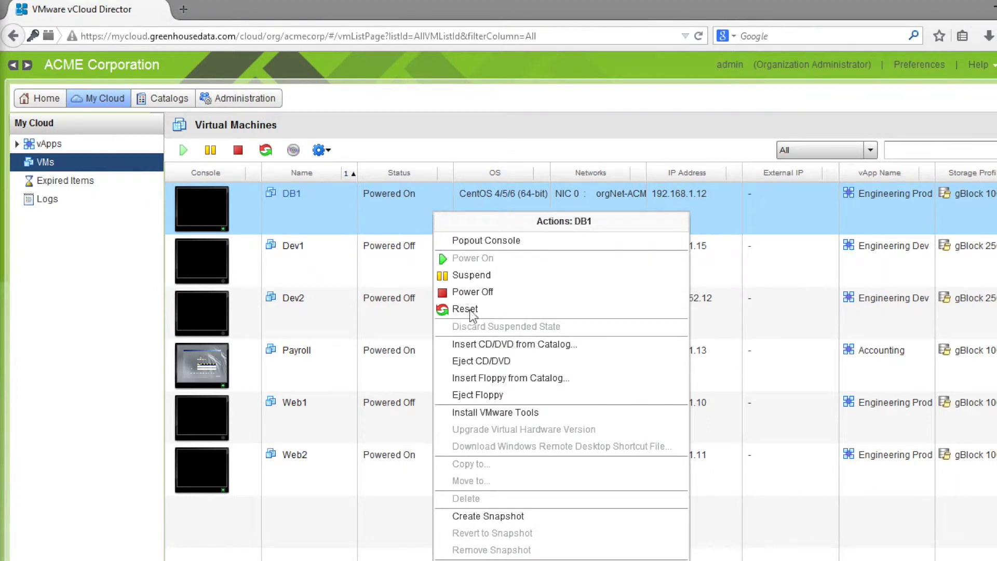
left_click(526, 418)
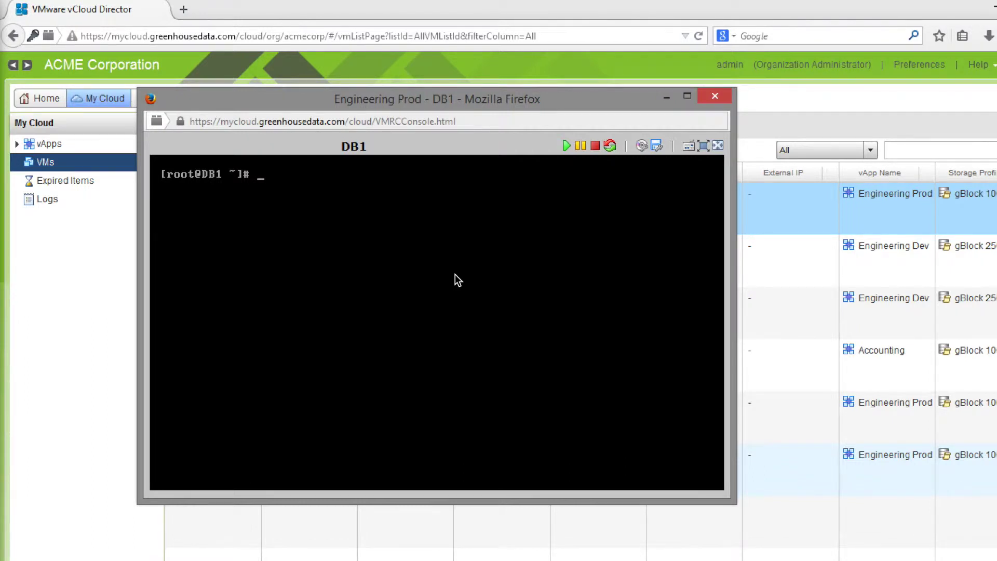
- In DB1's console, mount the tools disc with 'mount /dev/cdrom /media'
left_click(430, 261)
type("mount /dev/cdrom /medi")
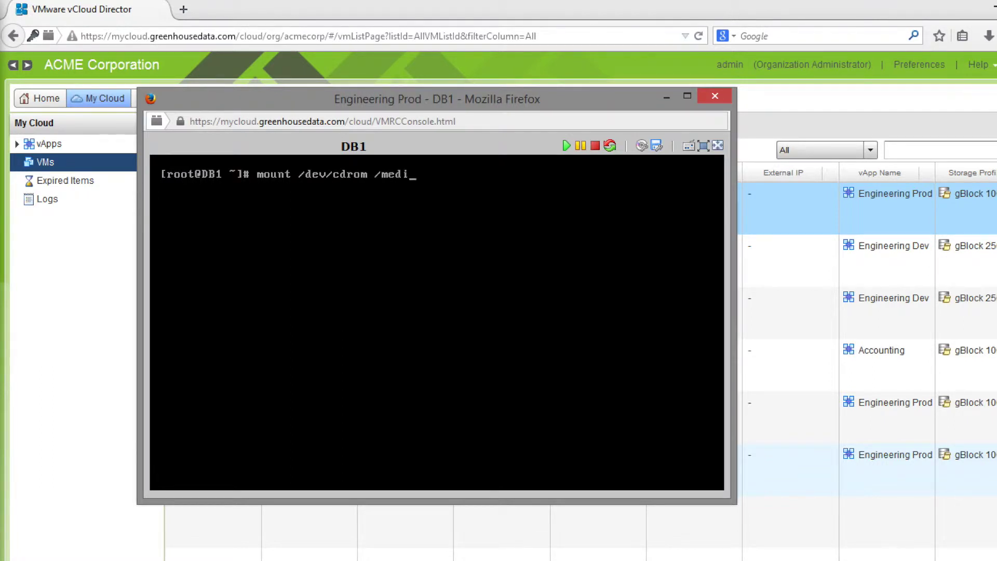
type("a")
key("Return")
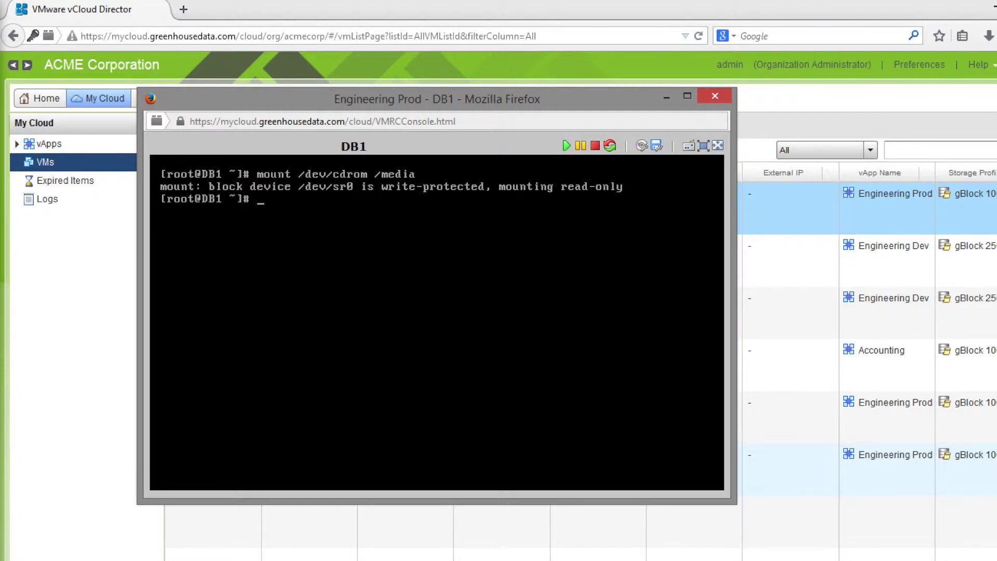
- Extract /media/VMwareTools-9.0.10-1481436.tar.gz into /tmp, then prepare a cd into /tmp/vmware-tools-distrib/
type("tar zxf /media/Vm")
key("BackSpace")
type("M")
key("Tab")
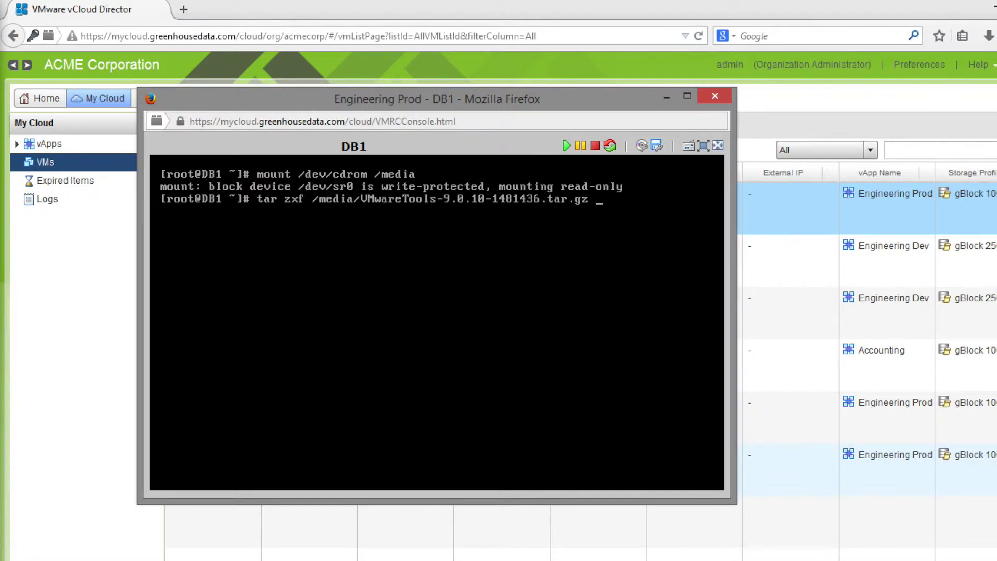
type("-C /tmp")
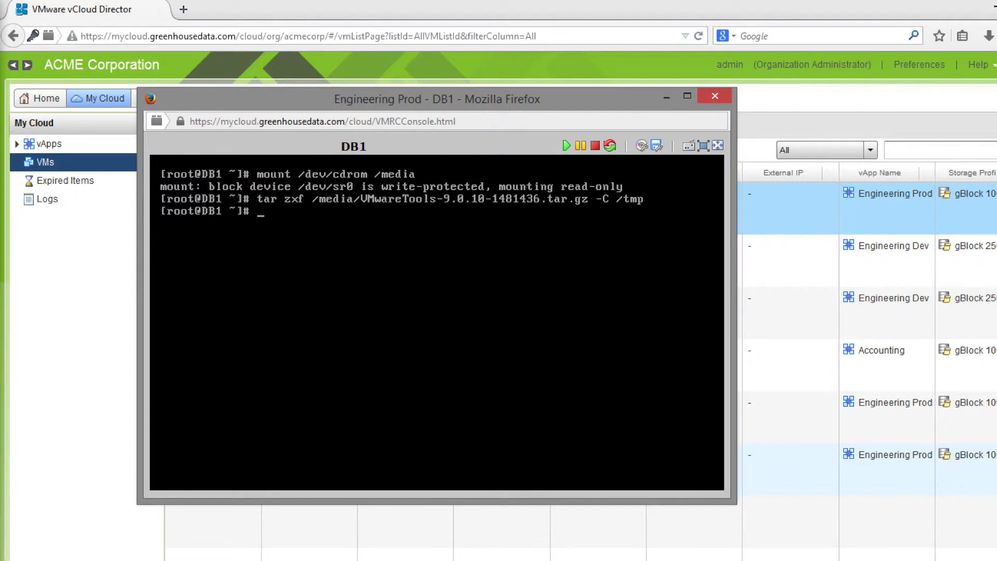
type("cd /tmp/v")
key("Tab")
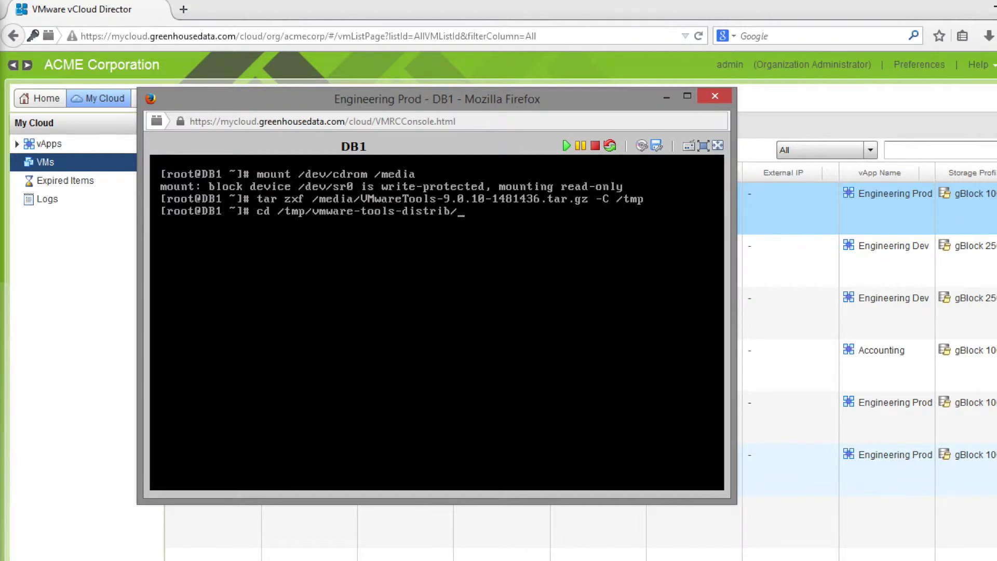
- From /tmp/vmware-tools-distrib, list its contents and run ./vmware-install.pl, accepting /usr/bin as binary directory
key("Return")
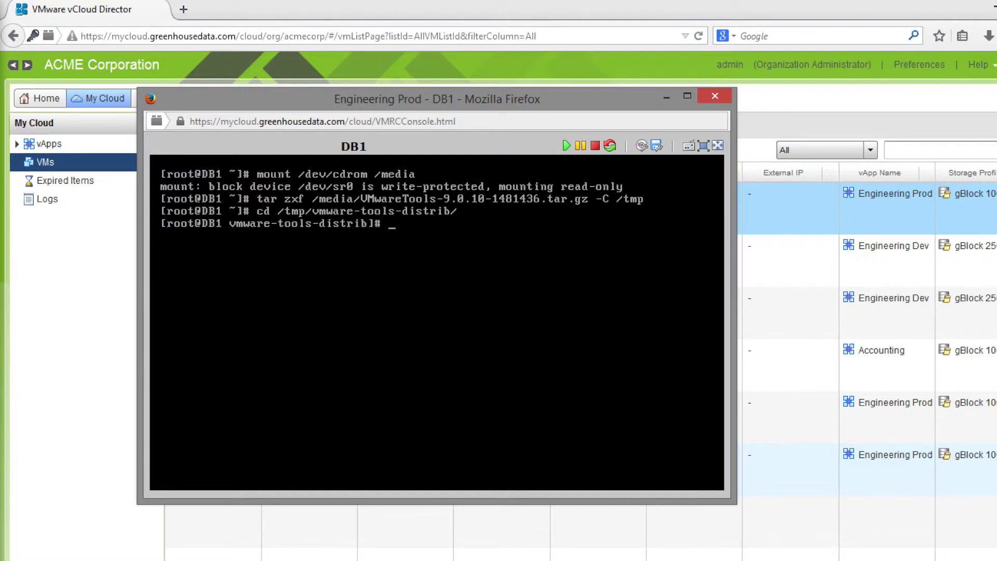
type("ls")
key("Return")
type(".")
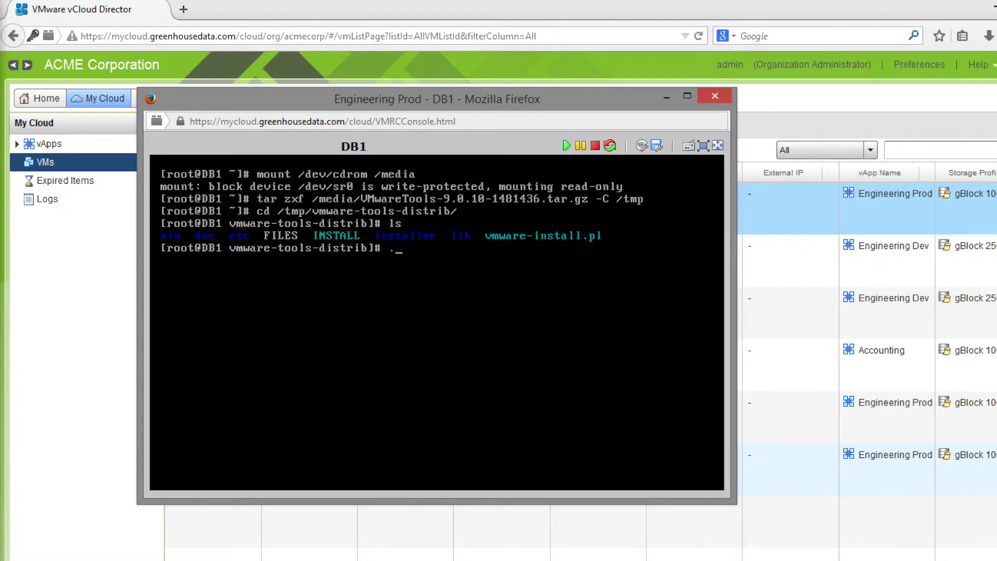
type("/vmw")
key("Tab")
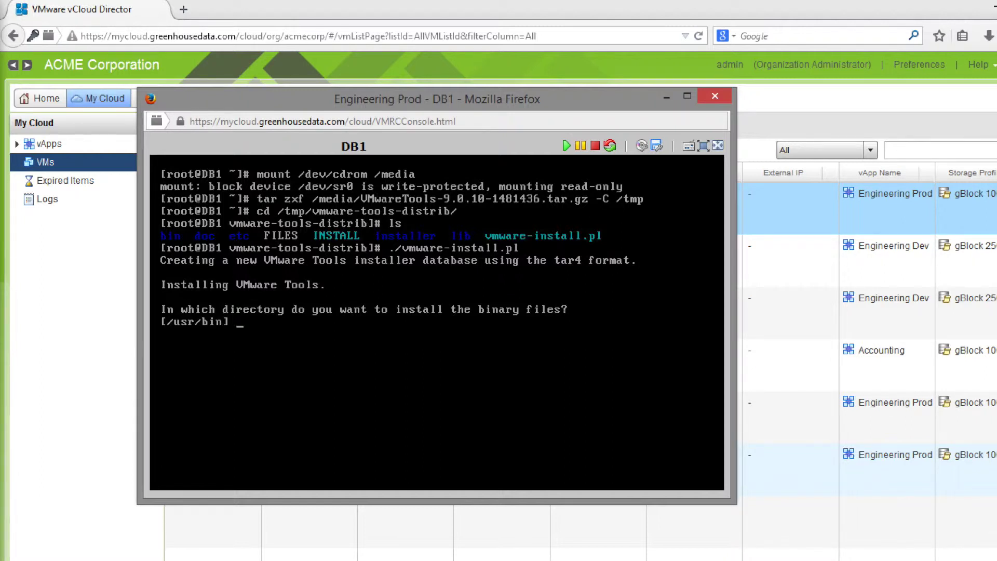
key("Return")
- Accept the default /etc/rc.d, /usr/sbin and documentation directories, declining Host-Guest Filesystem and vmblock features
key("Return")
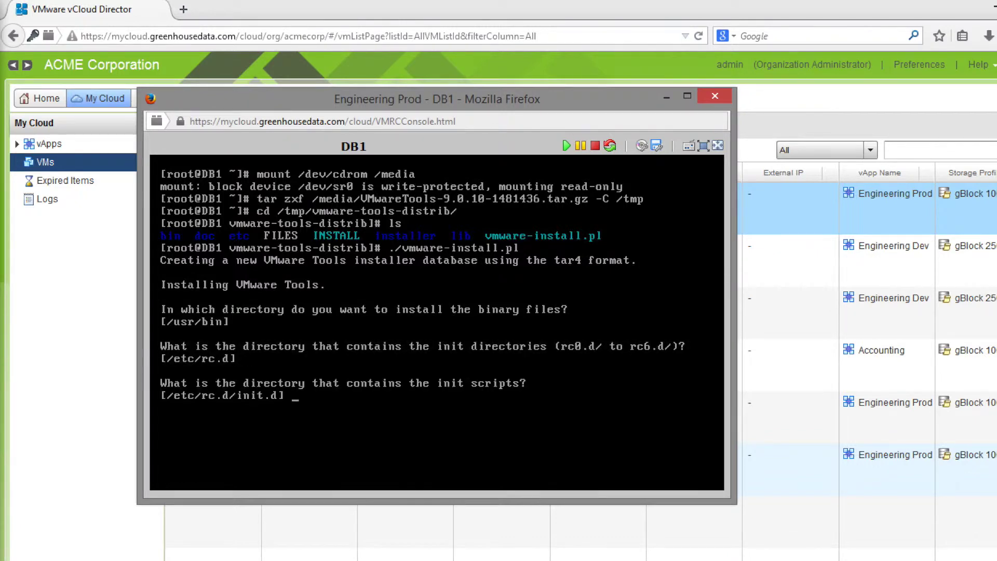
key("Return")
key("Return")
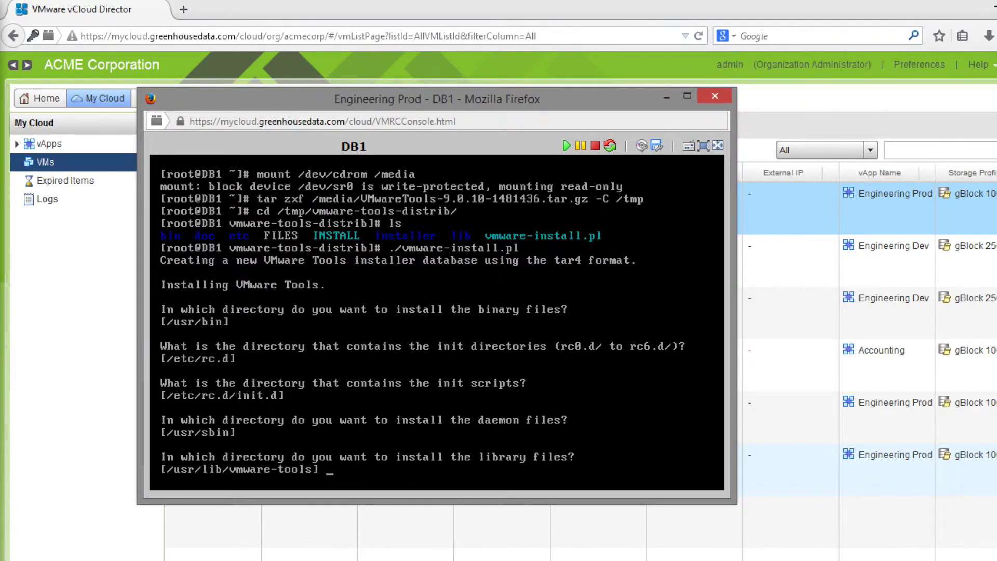
key("Return")
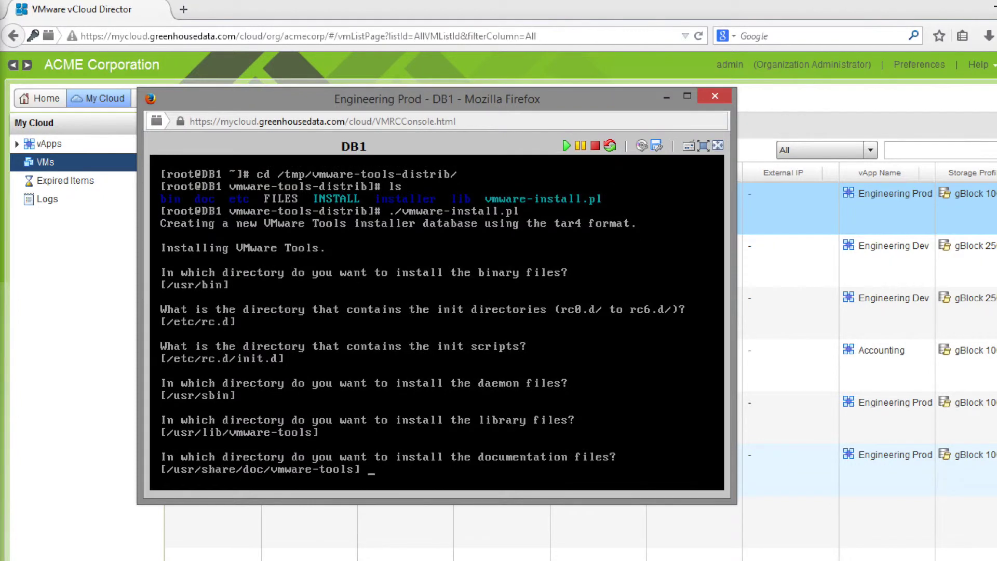
key("Return")
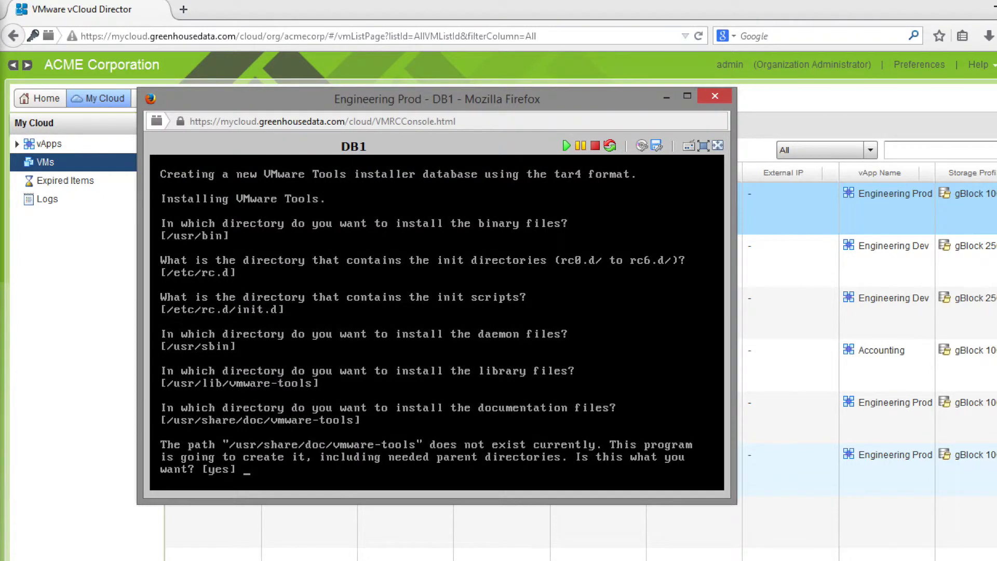
key("Return")
key("Return")
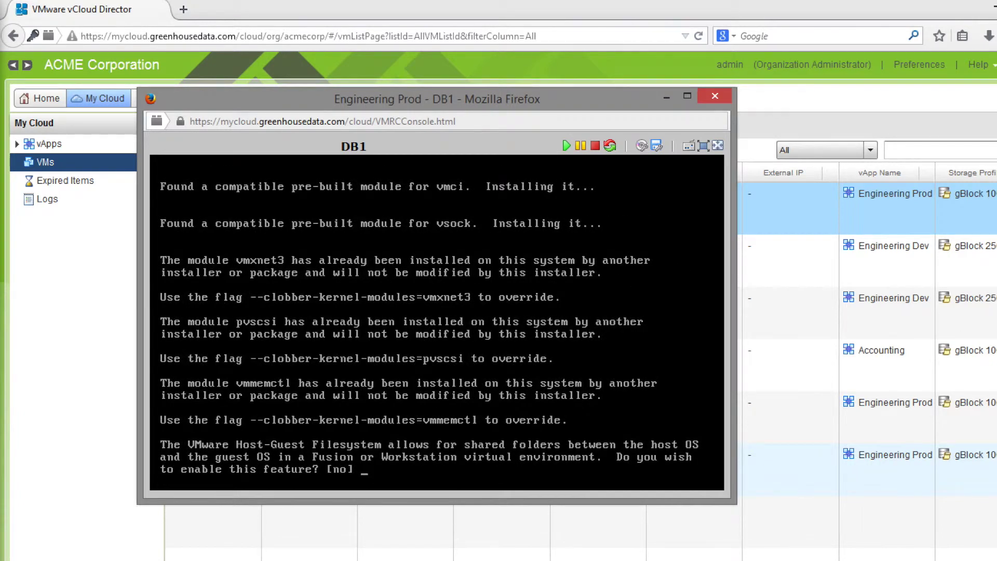
key("Return")
key("Return")
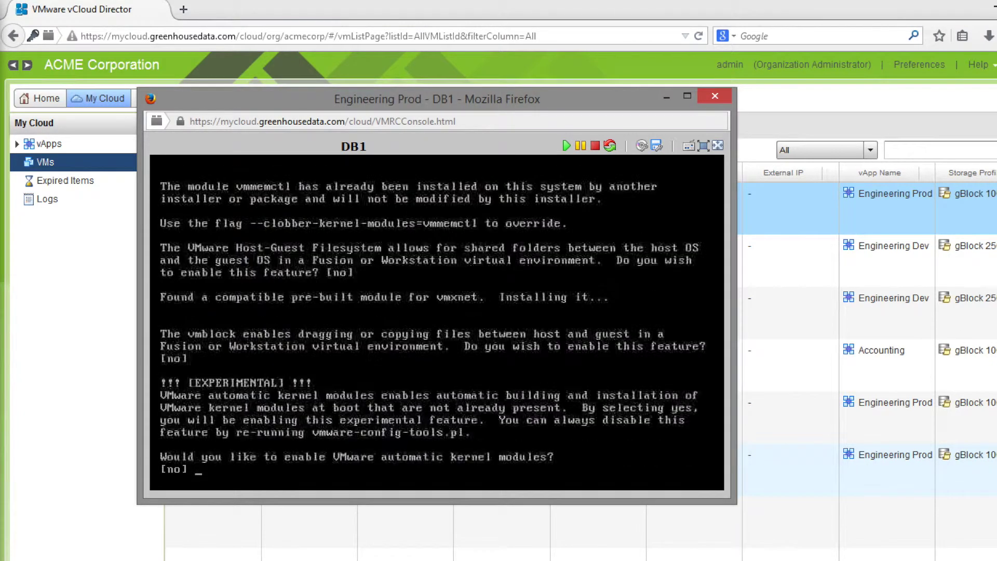
key("Return")
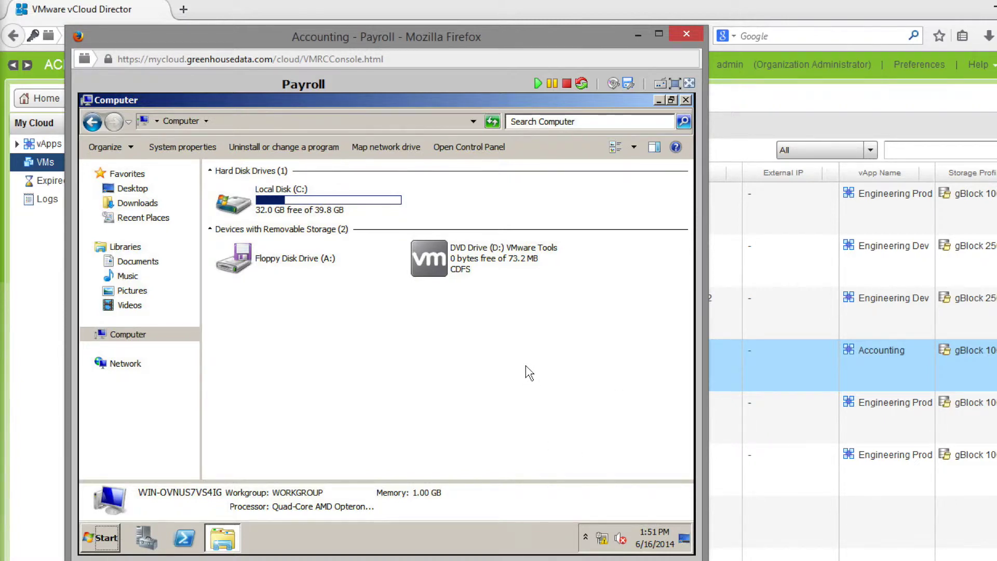
- Launch the VMware Tools installer from Payroll's DVD Drive (D:)
left_click(478, 270)
double_click(476, 263)
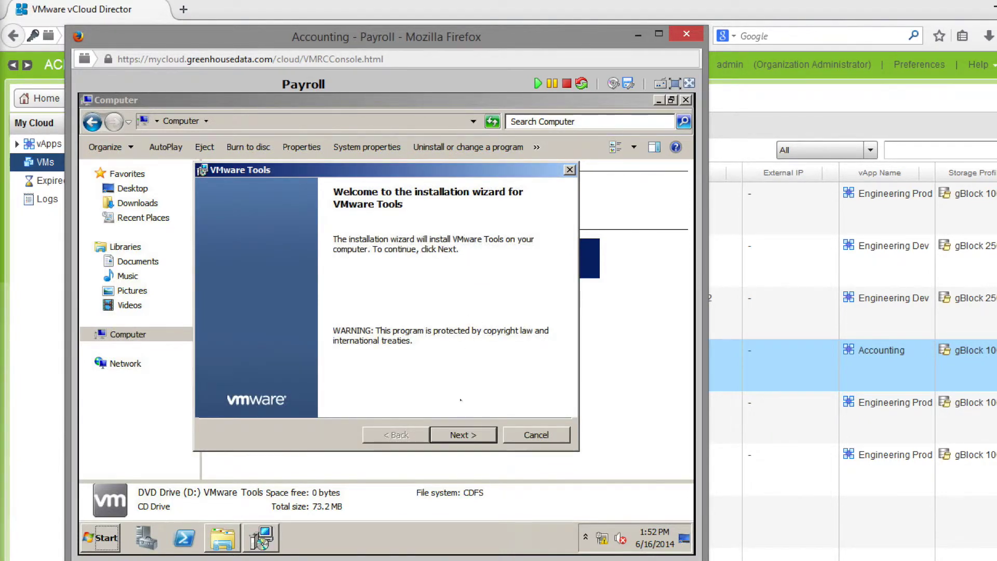
- Install VMware Tools on Payroll using the Typical setup type
left_click(459, 434)
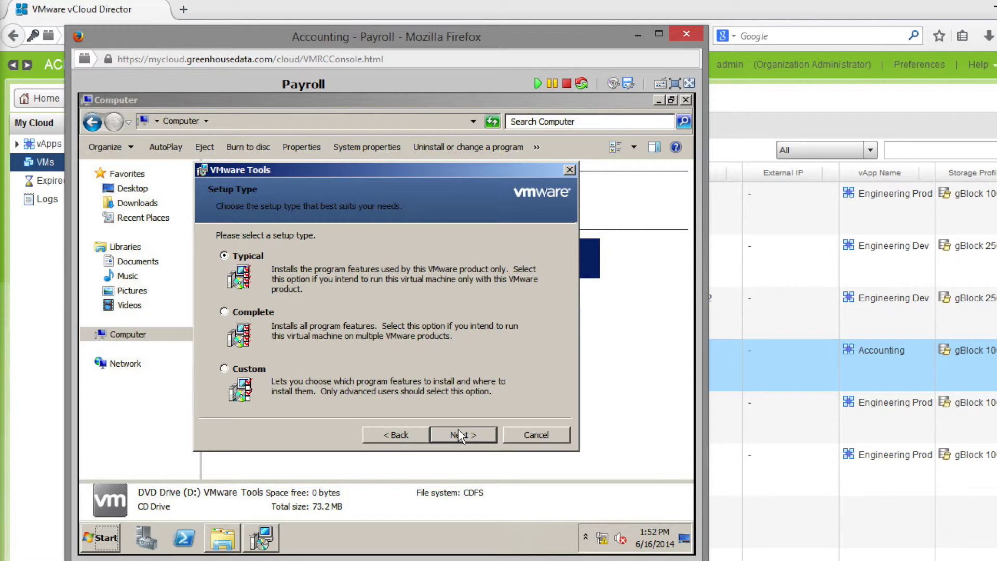
left_click(459, 435)
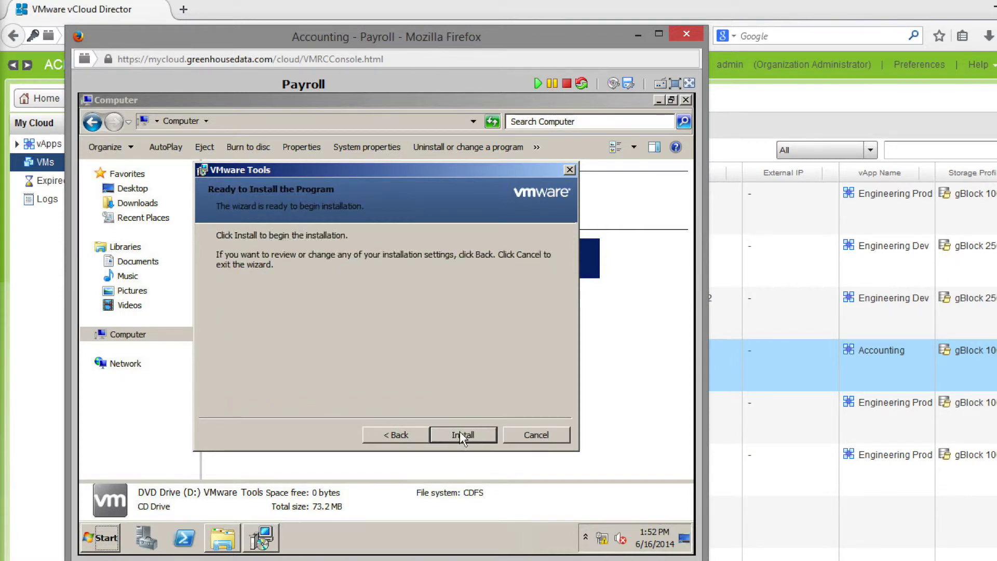
left_click(462, 436)
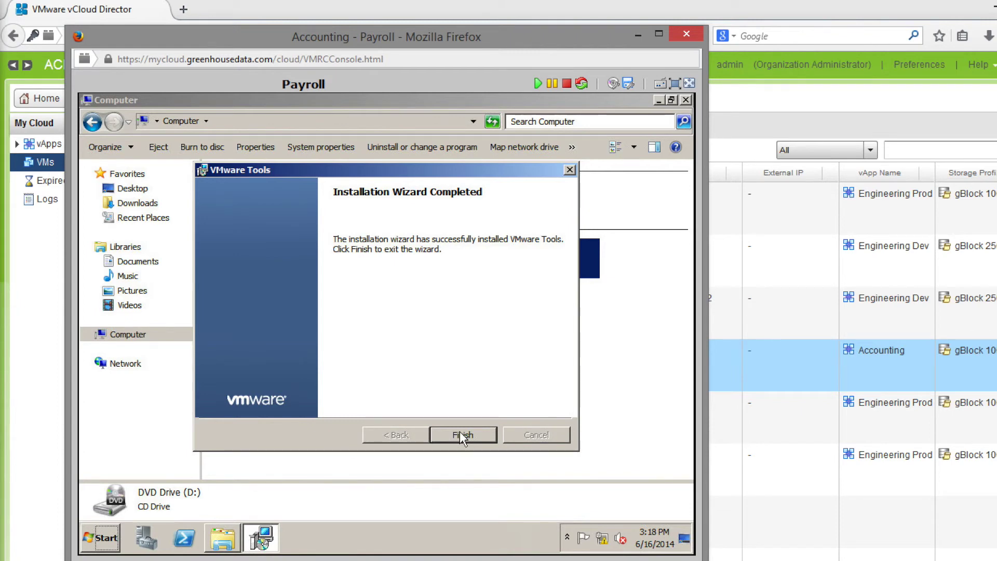
- Finish and close the completed VMware Tools installation wizard
left_click(462, 435)
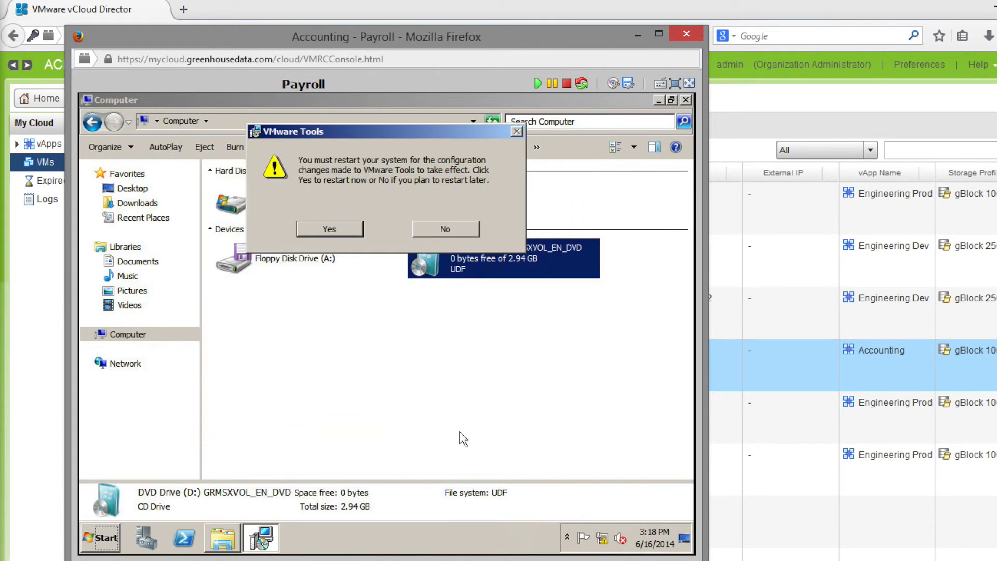